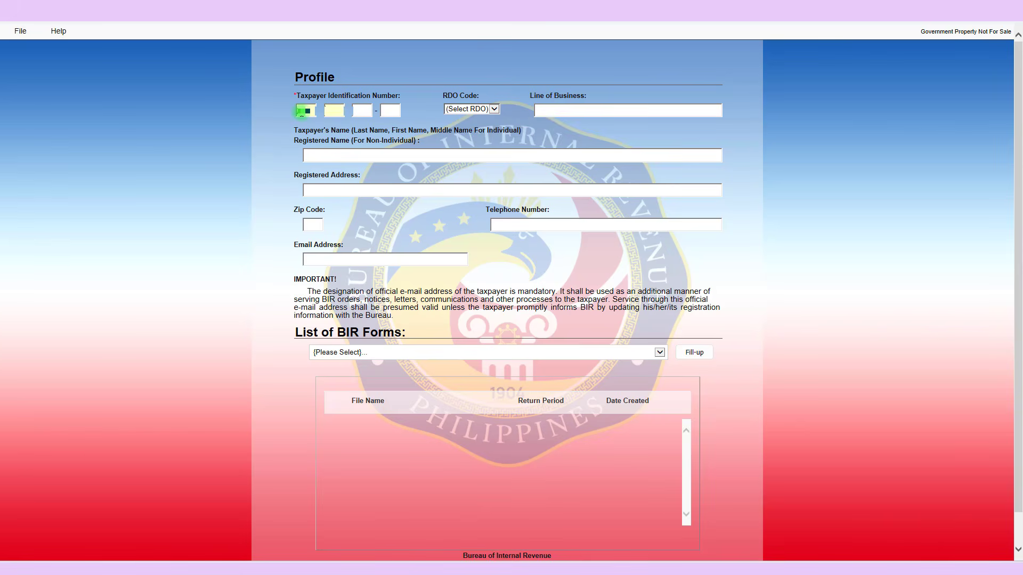
Finish the profile's telephone number and bring up the list of BIR forms
text(000)
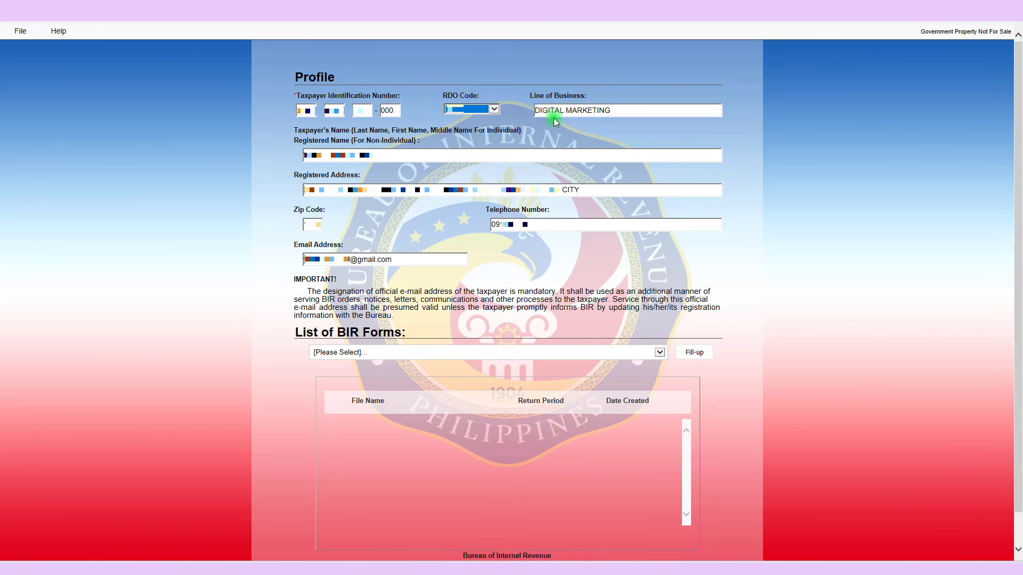
click(515, 222)
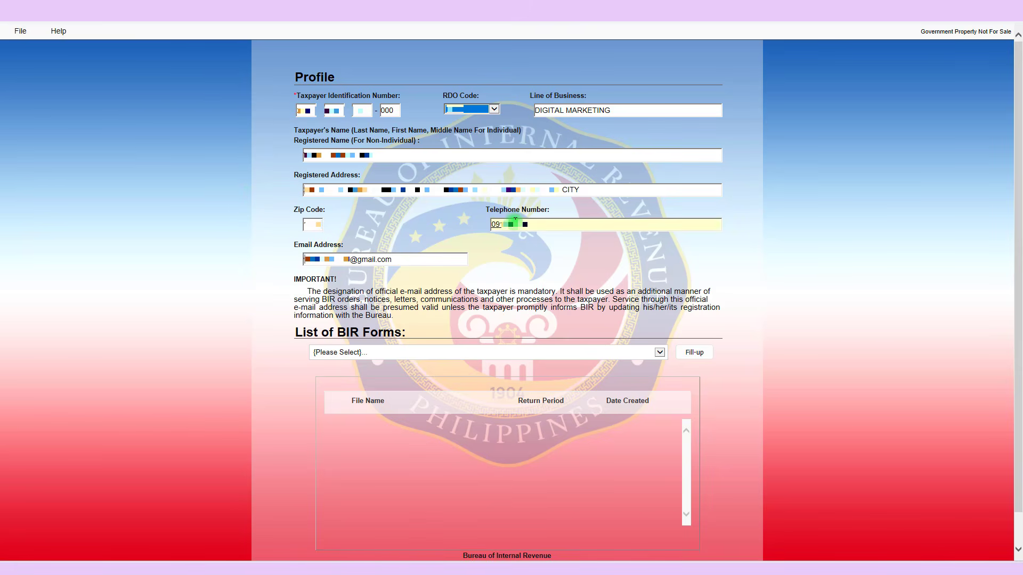
click(549, 129)
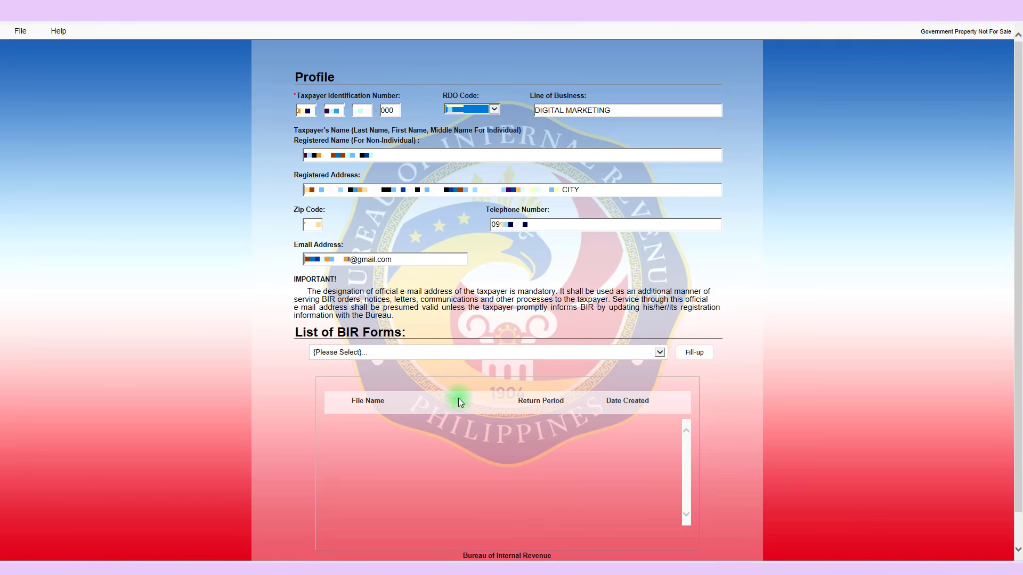
click(521, 352)
scroll(419, 535, down, 2)
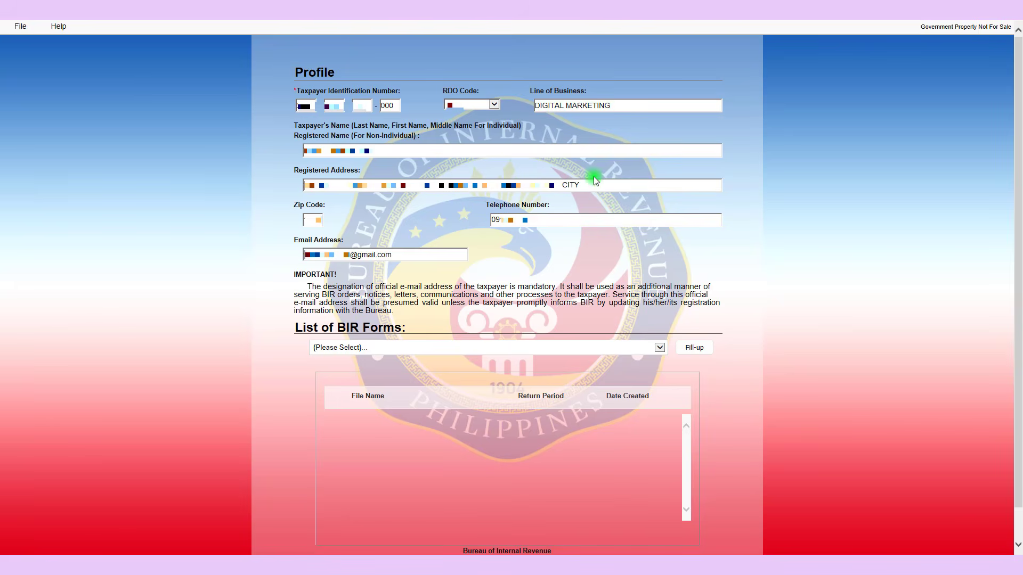
Start a new BIR Form 1701A - Annual Income Tax Return (NEW) and acknowledge the profile-saved message
click(535, 349)
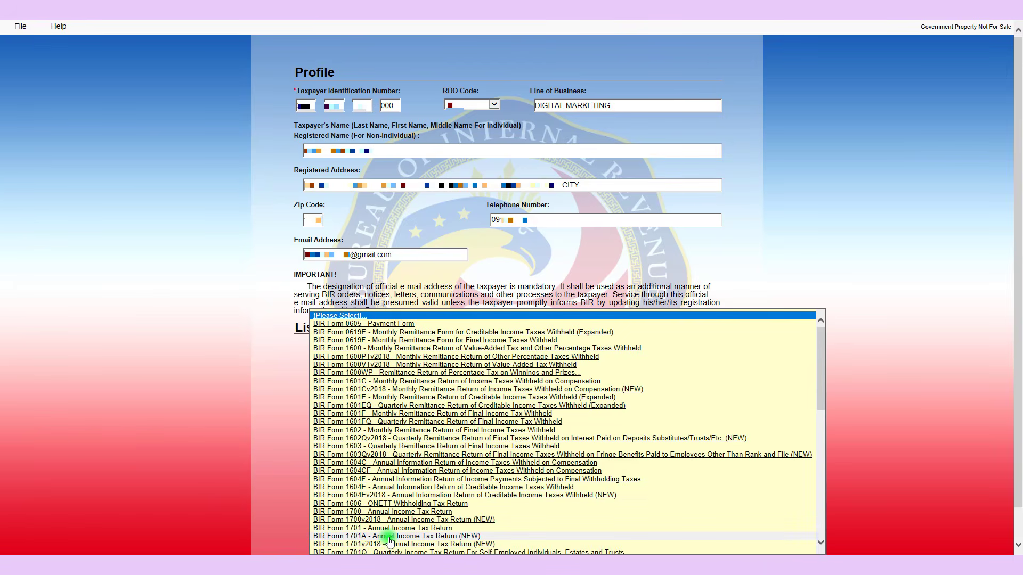
click(373, 537)
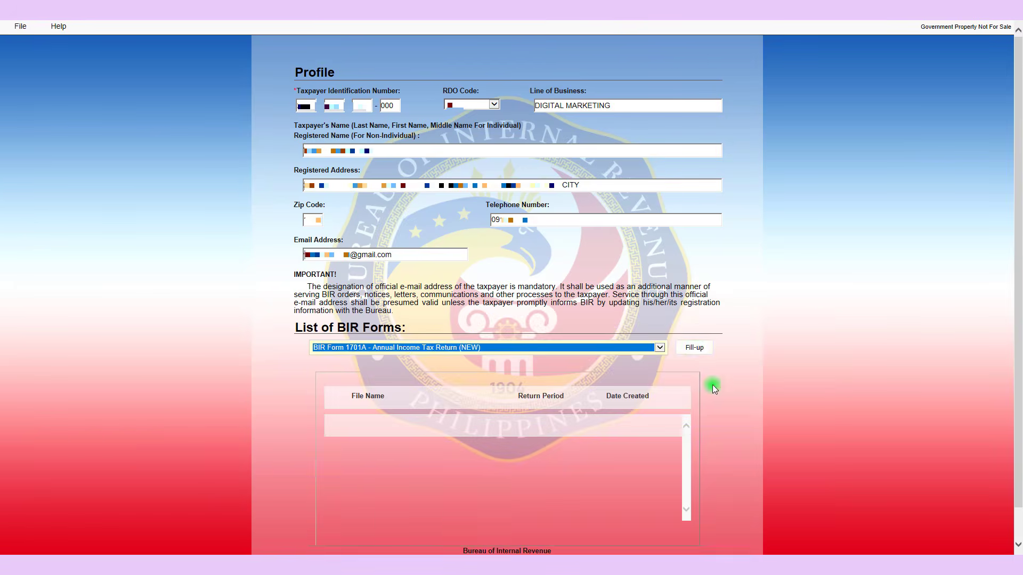
click(695, 350)
click(588, 322)
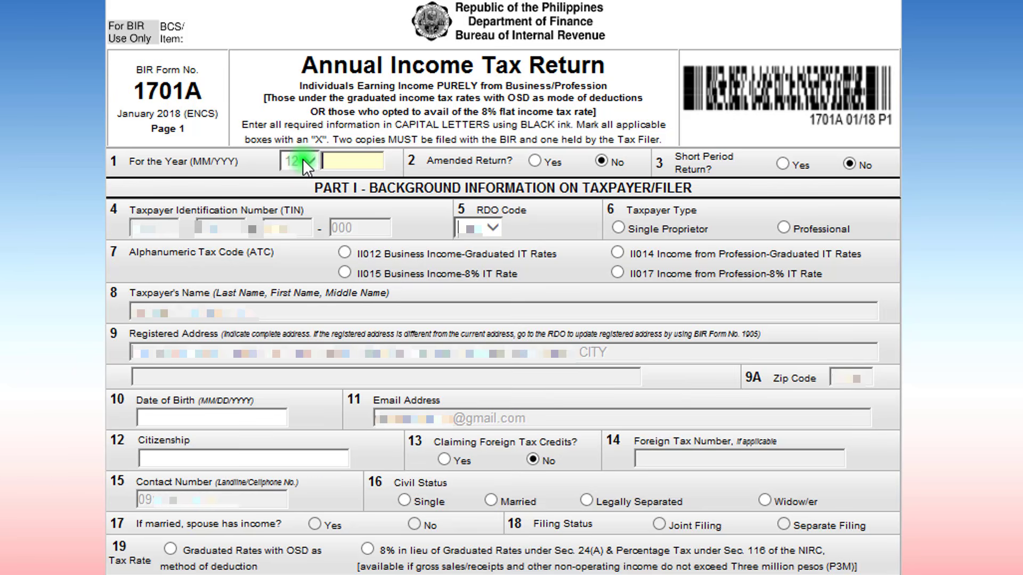
Set the return year in item 1 to 12/2025 after dismissing the invalid-year warning
click(311, 160)
click(651, 463)
text(222)
text(5)
Choose Professional as taxpayer type and ATC II017, profession income at the 8% rate
click(783, 229)
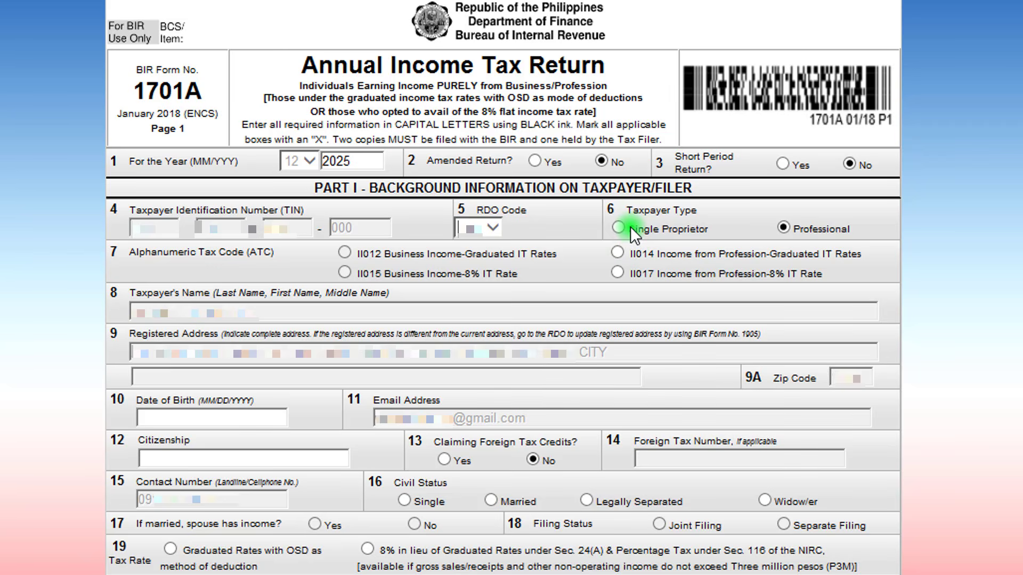
click(624, 227)
click(780, 229)
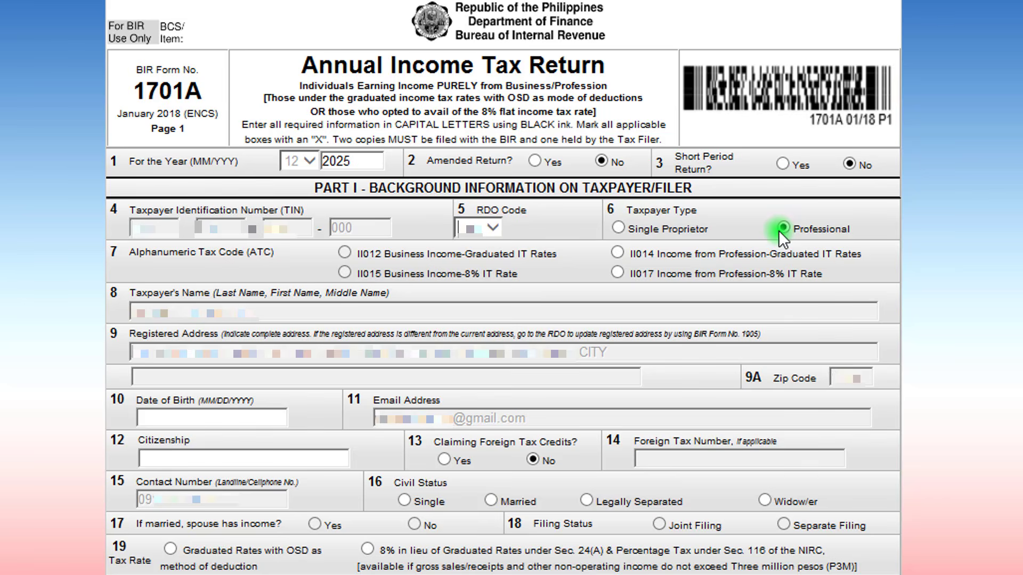
click(617, 274)
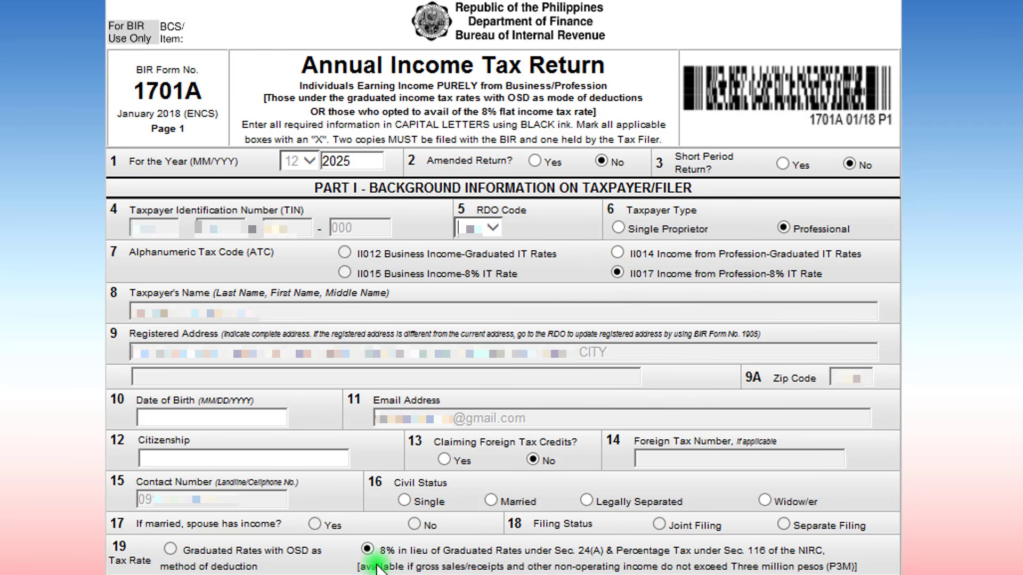
Enter the 1990 date of birth and FILIPINO as citizenship
click(173, 421)
text(1)
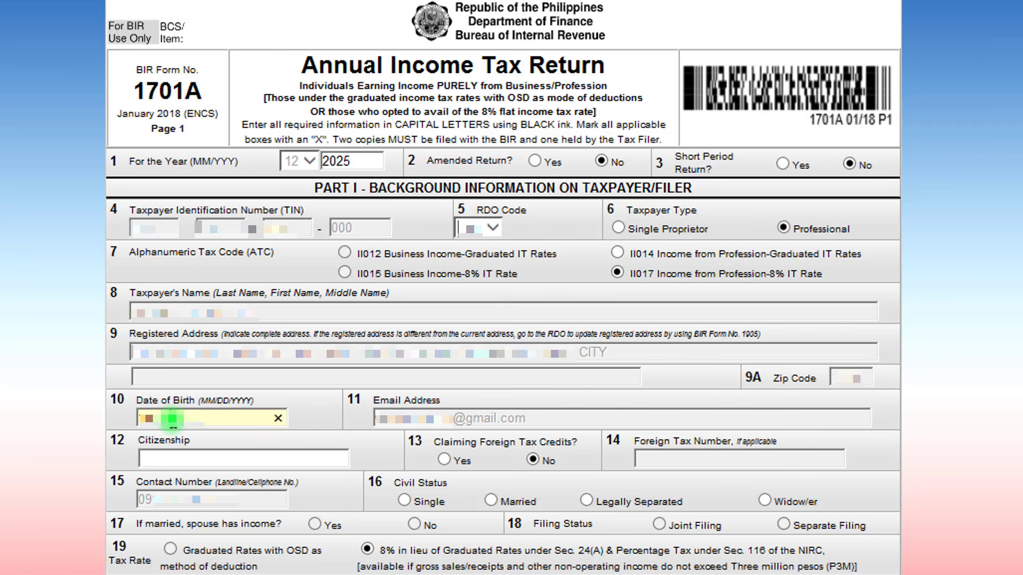
text(990)
key(Tab)
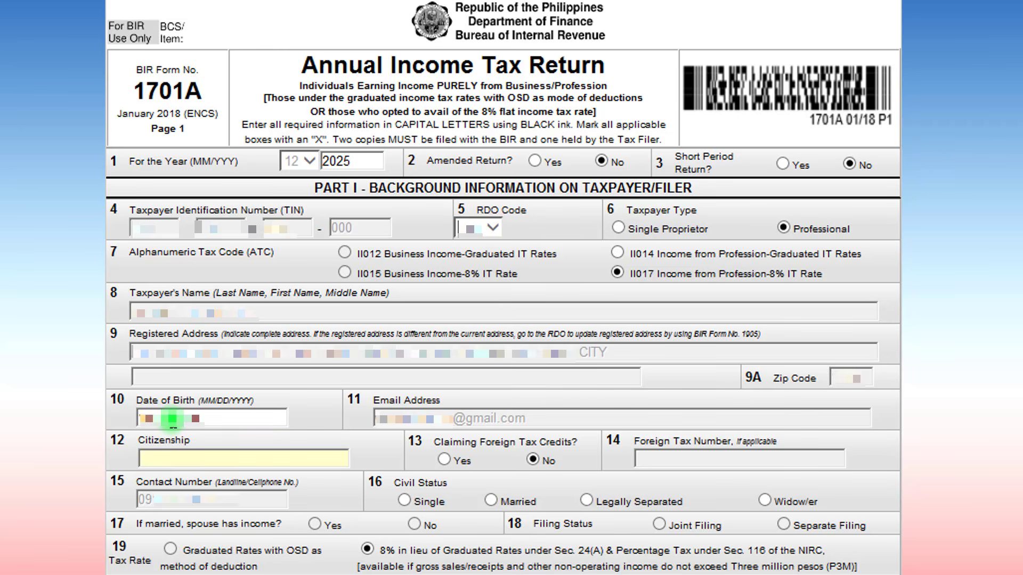
text(FILIPINO)
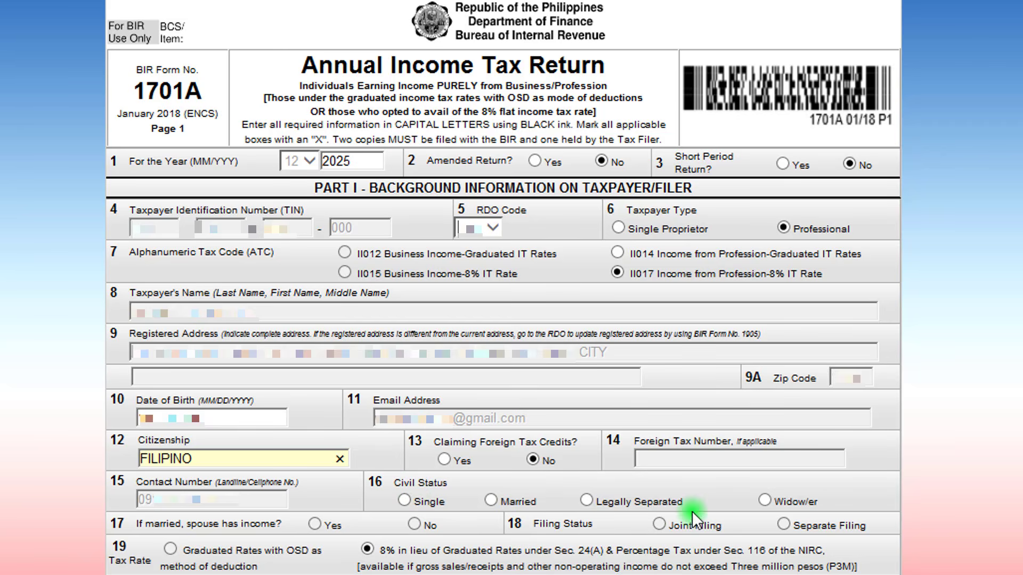
Set civil status to Married, spouse has income to Yes, and Separate Filing
click(491, 500)
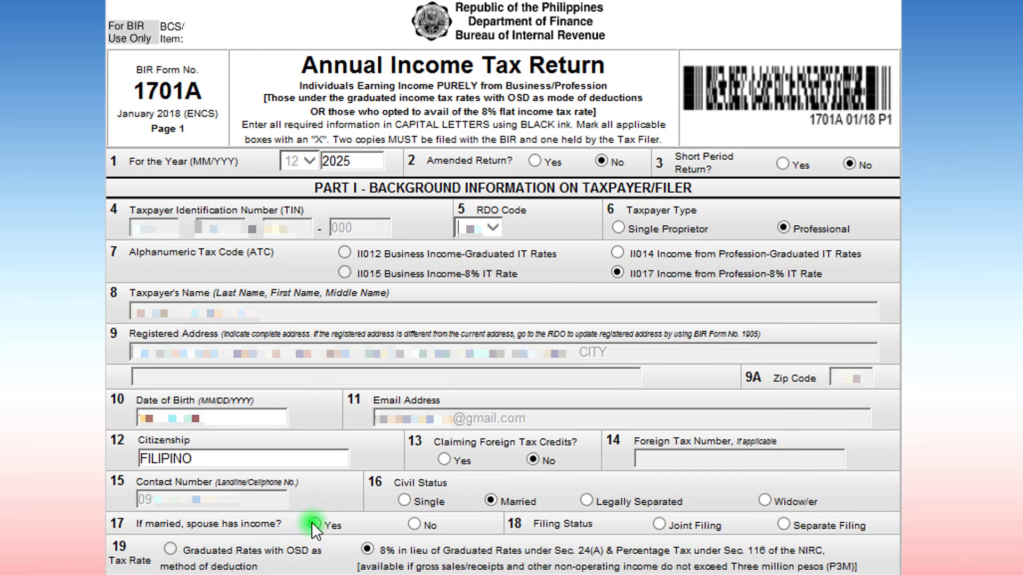
click(413, 523)
click(785, 525)
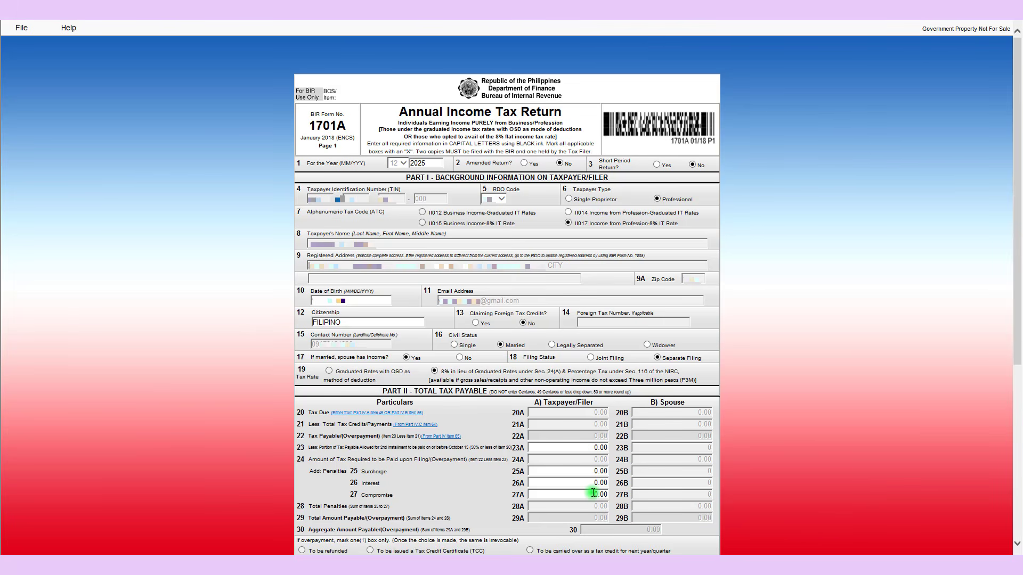
Validate page 1, re-edit and validate it again, then move on to page 2
scroll(568, 441, down, 5)
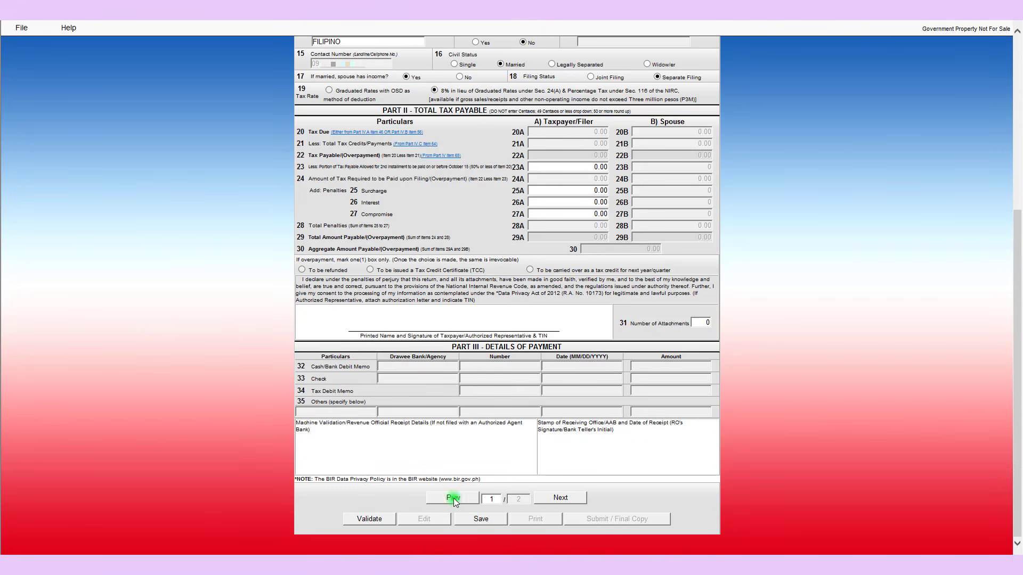
click(367, 520)
click(612, 325)
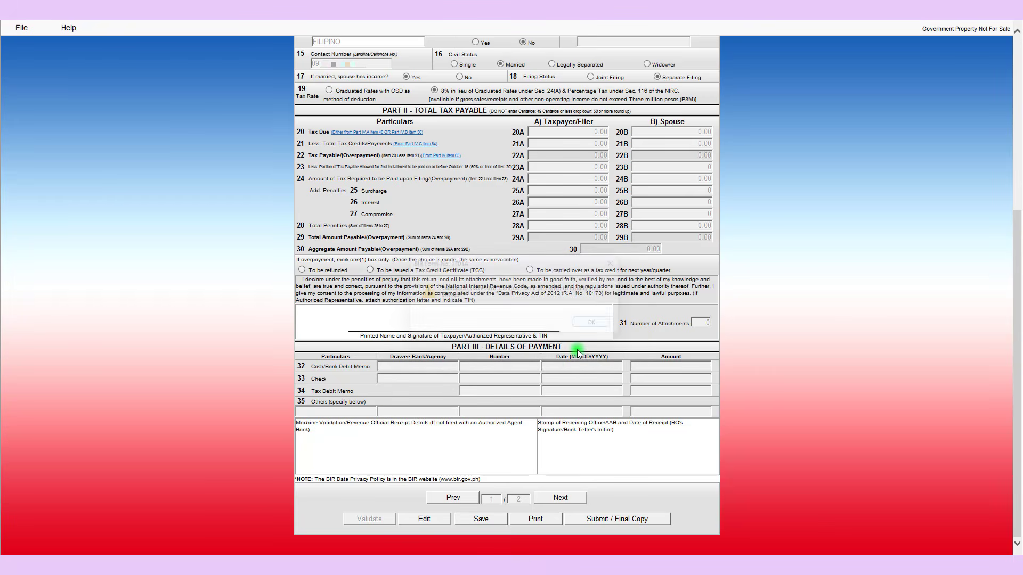
click(418, 516)
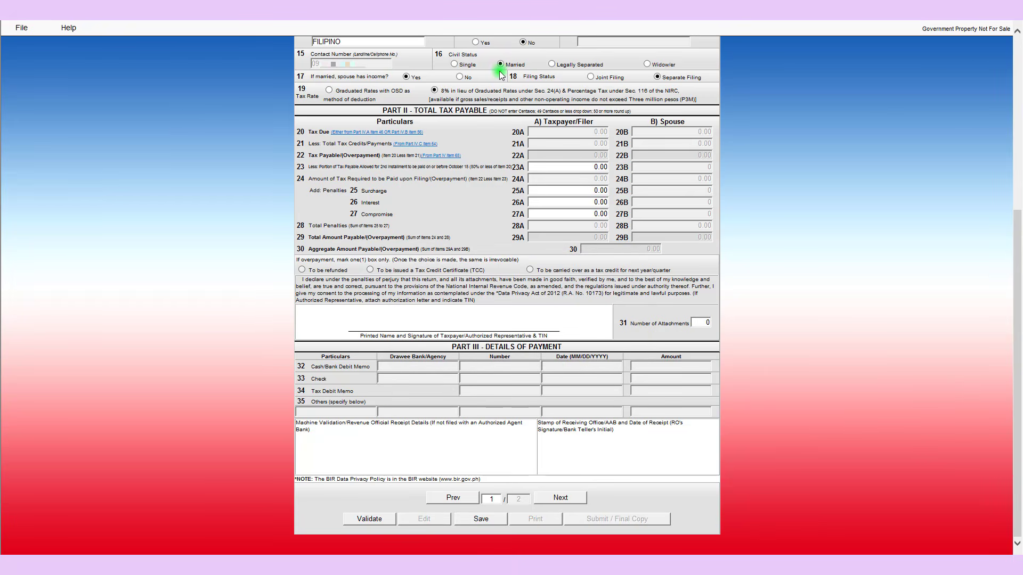
click(358, 522)
click(400, 164)
click(548, 499)
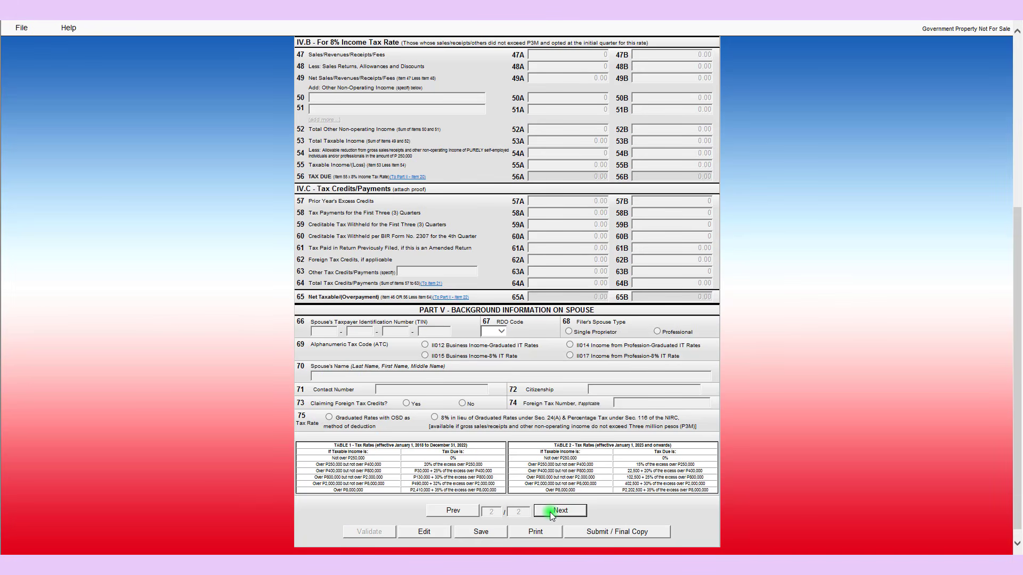
click(492, 513)
Unlock the page 2 fields with Edit and select item 47A Sales/Revenues/Receipts/Fees
scroll(538, 445, up, 5)
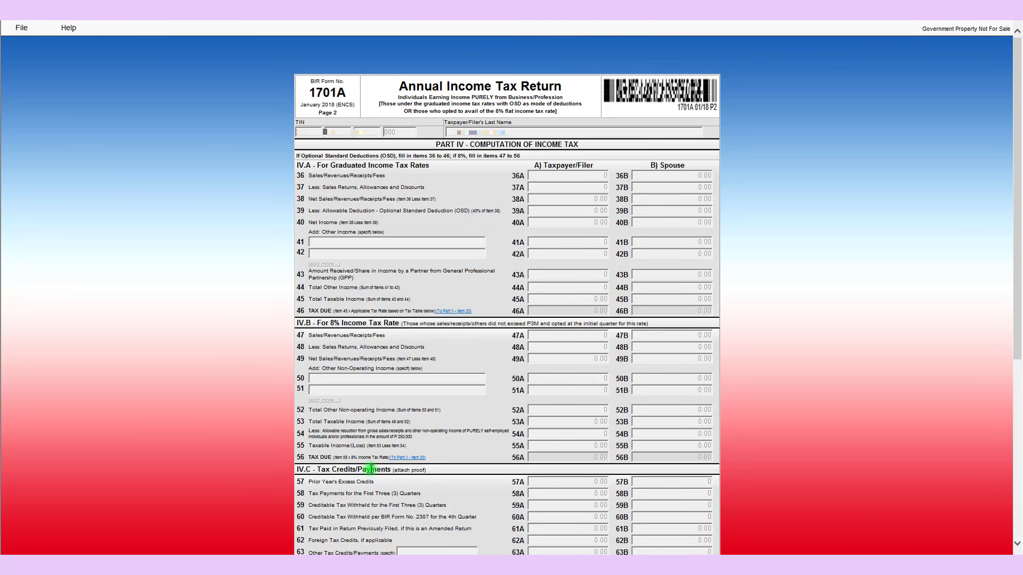
scroll(460, 391, down, 5)
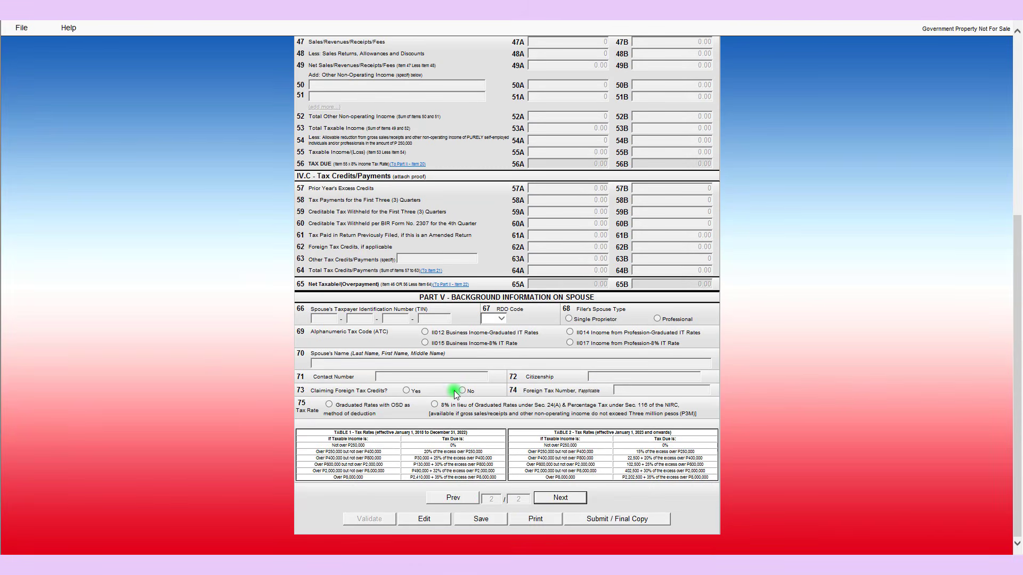
click(424, 519)
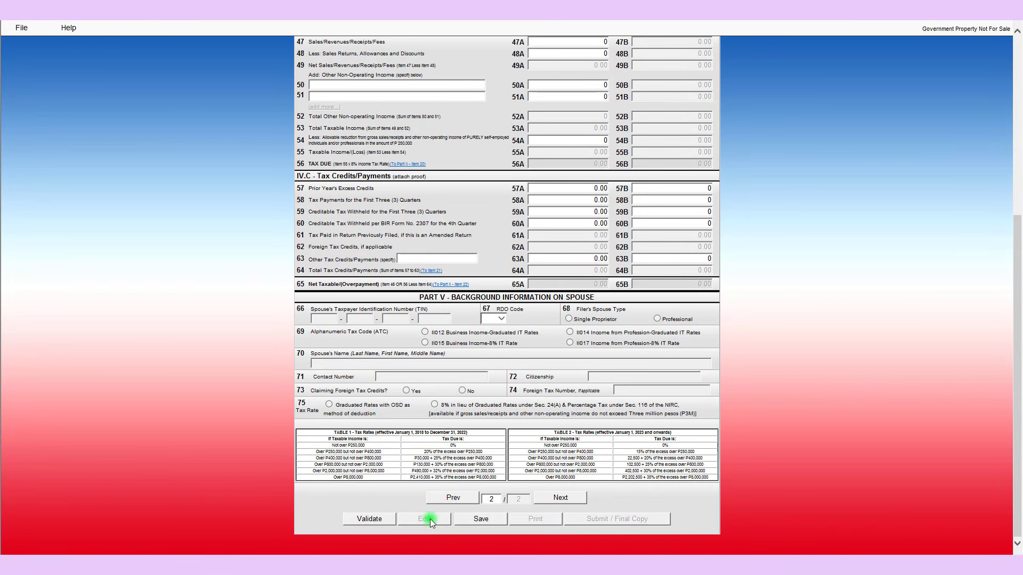
scroll(464, 446, up, 5)
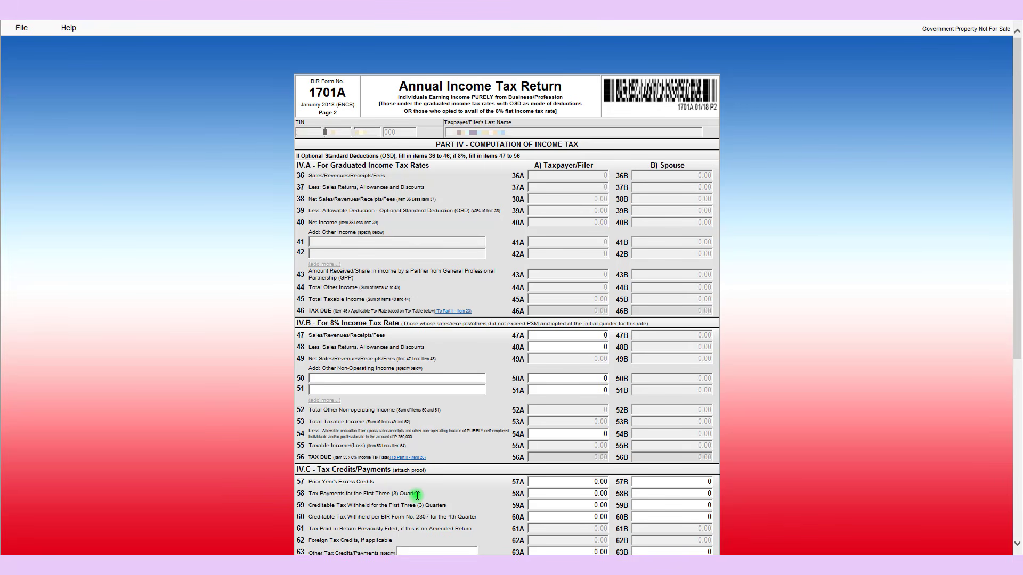
click(589, 336)
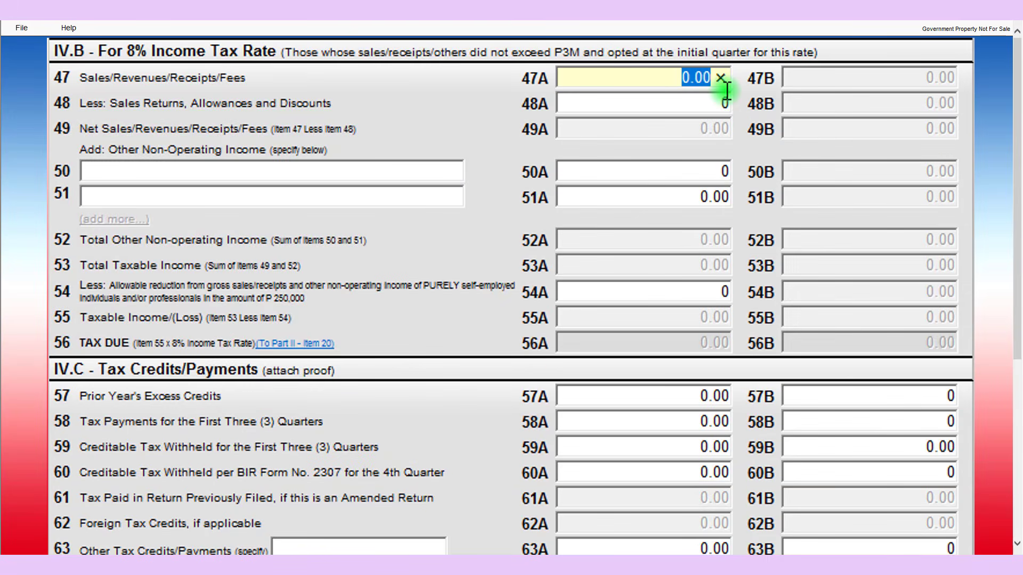
Enter 100,000 sales in 47A and a 250,000 allowable reduction in 54A, then select 58A
text(100000)
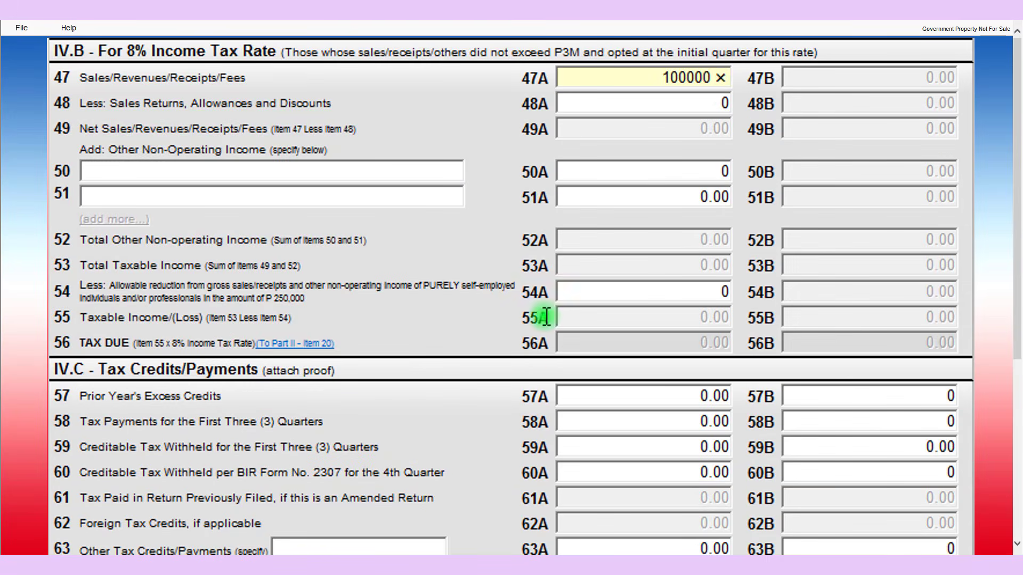
click(636, 195)
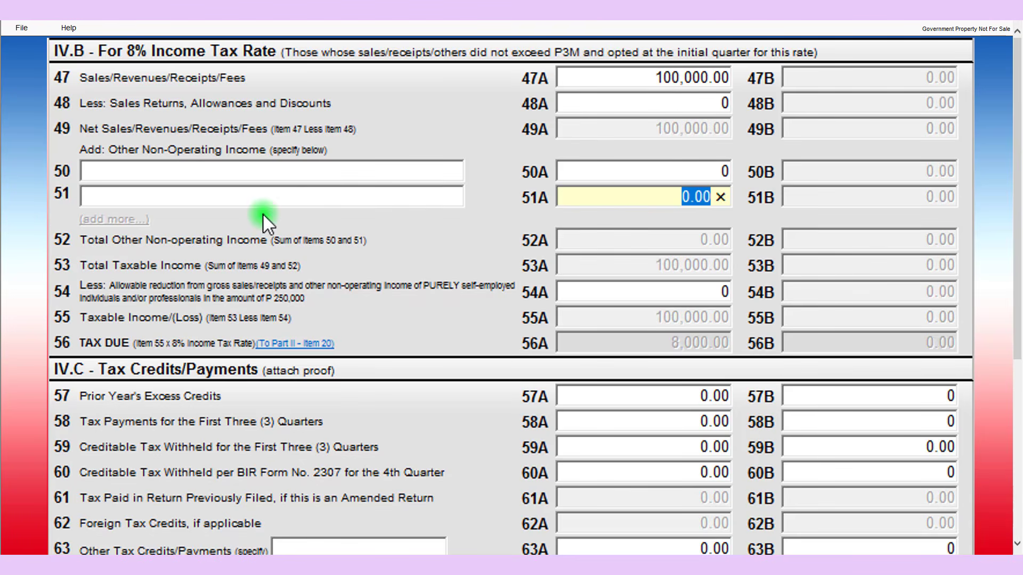
click(676, 291)
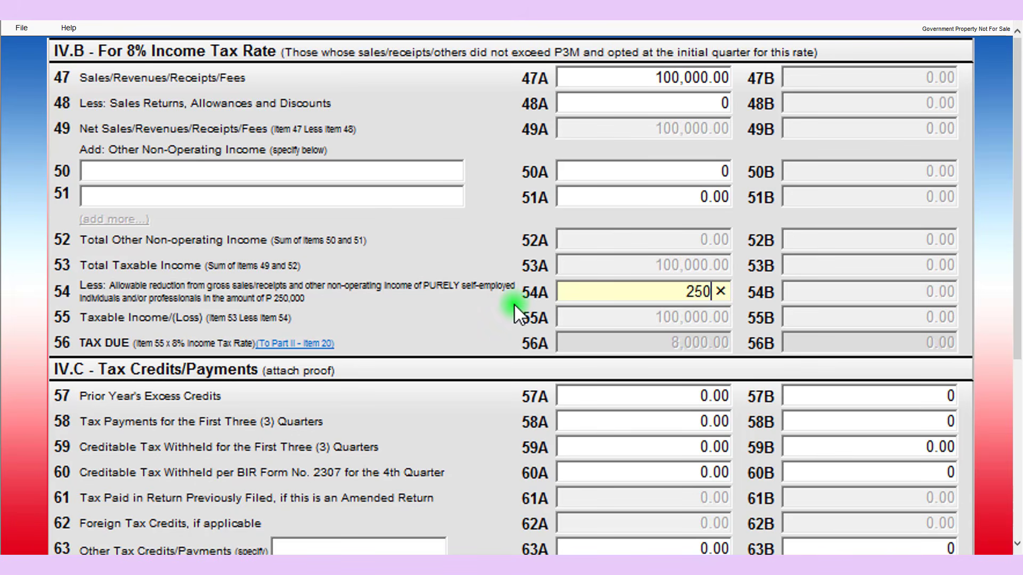
text(000)
click(591, 354)
scroll(613, 368, down, 3)
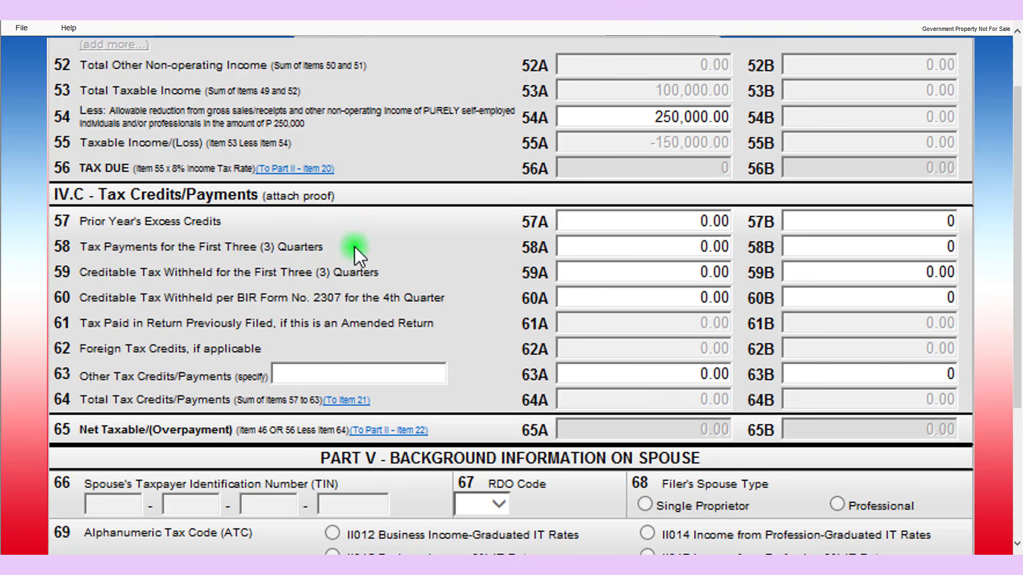
click(693, 246)
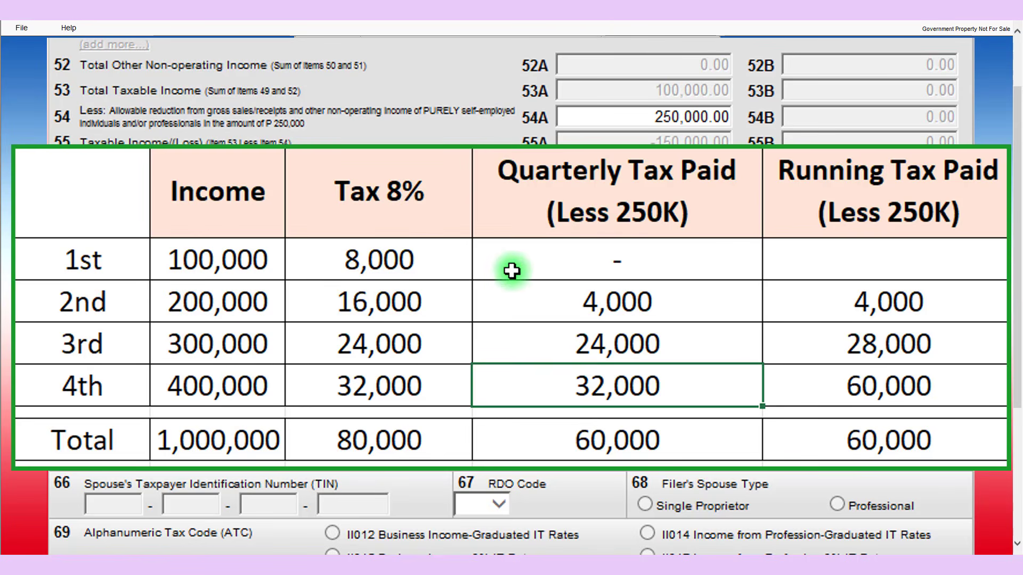
Check the quarterly tax table figures, including 28,000 paid through the third quarter
click(189, 310)
click(399, 322)
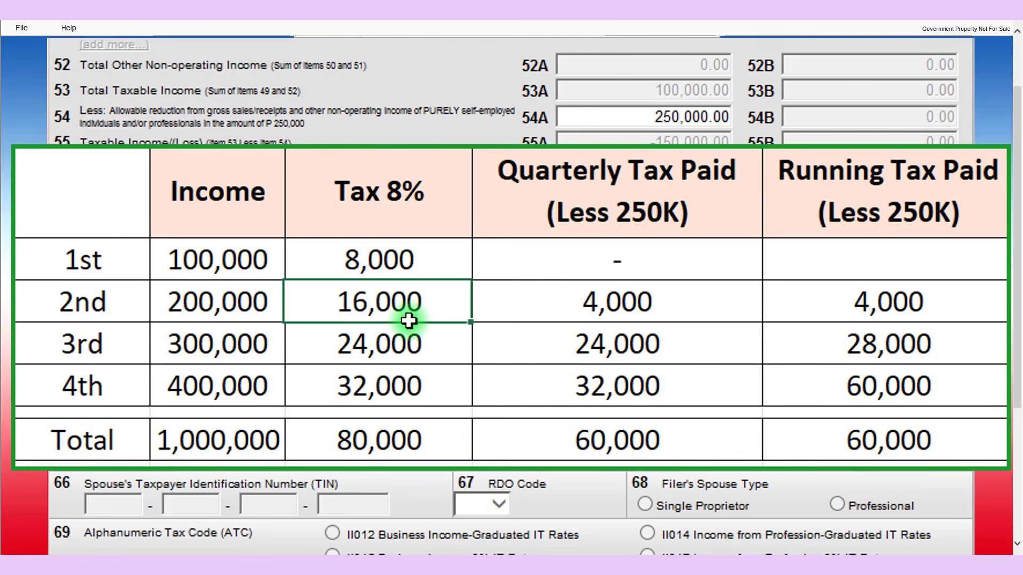
click(636, 317)
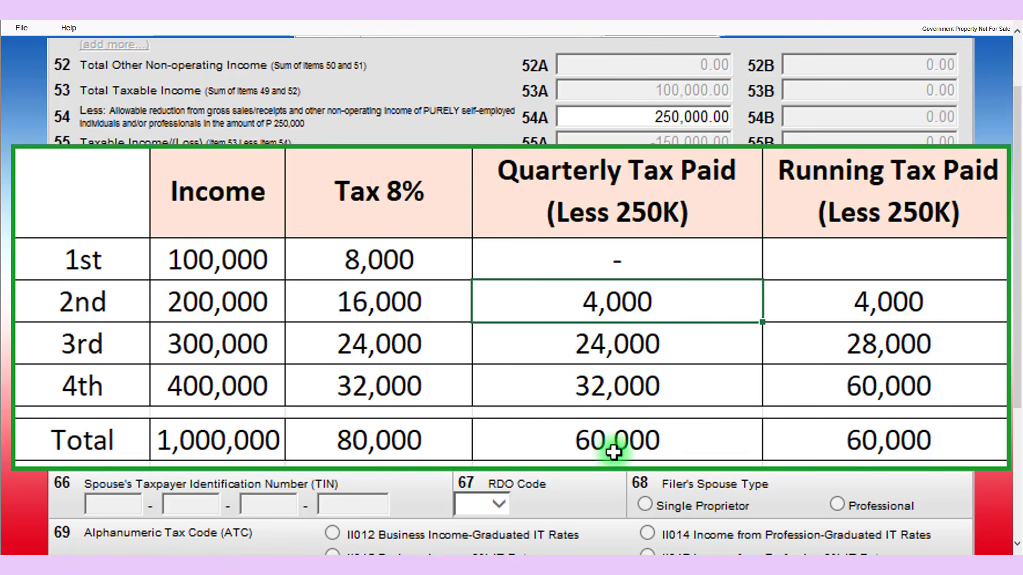
click(860, 388)
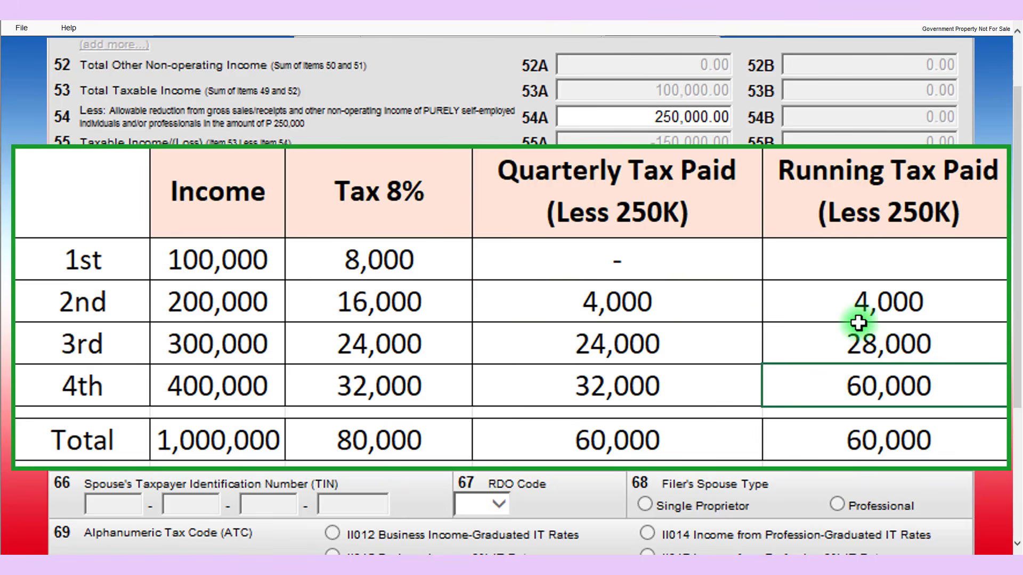
click(873, 349)
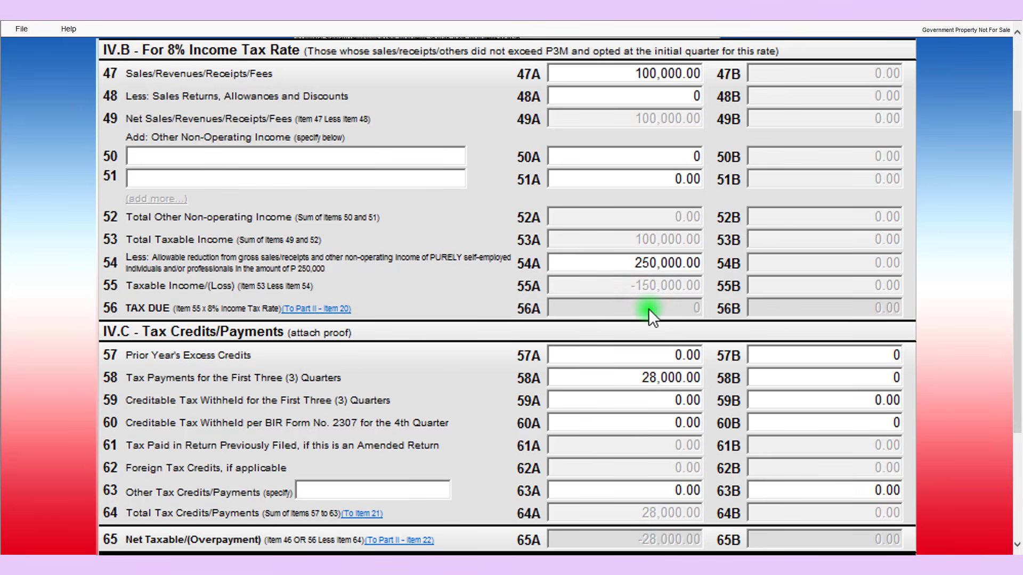
Change item 47A sales to 1,000,000.00, recalculating to 60,000.00 tax due and 32,000.00 payable
click(649, 74)
click(644, 75)
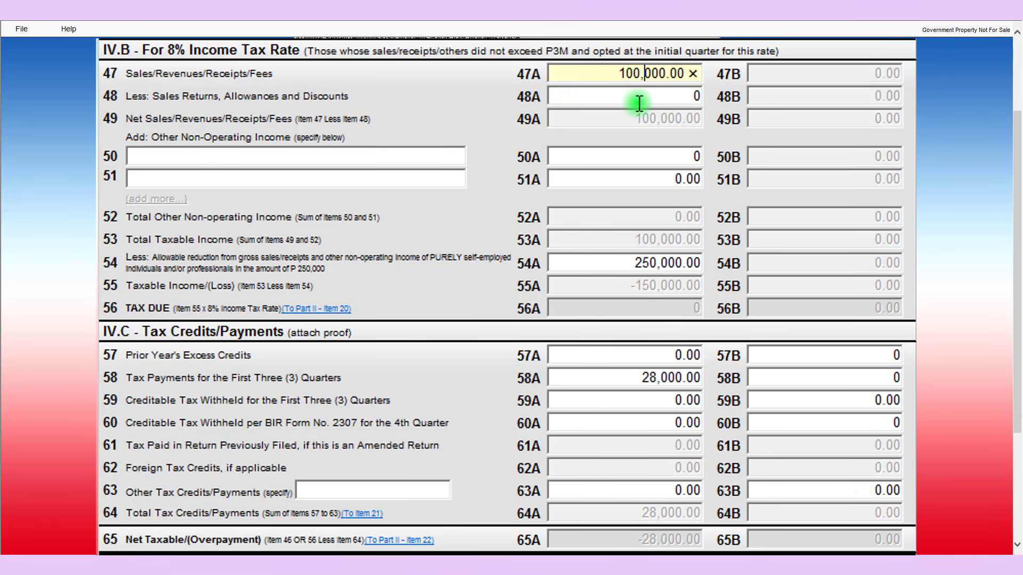
click(661, 158)
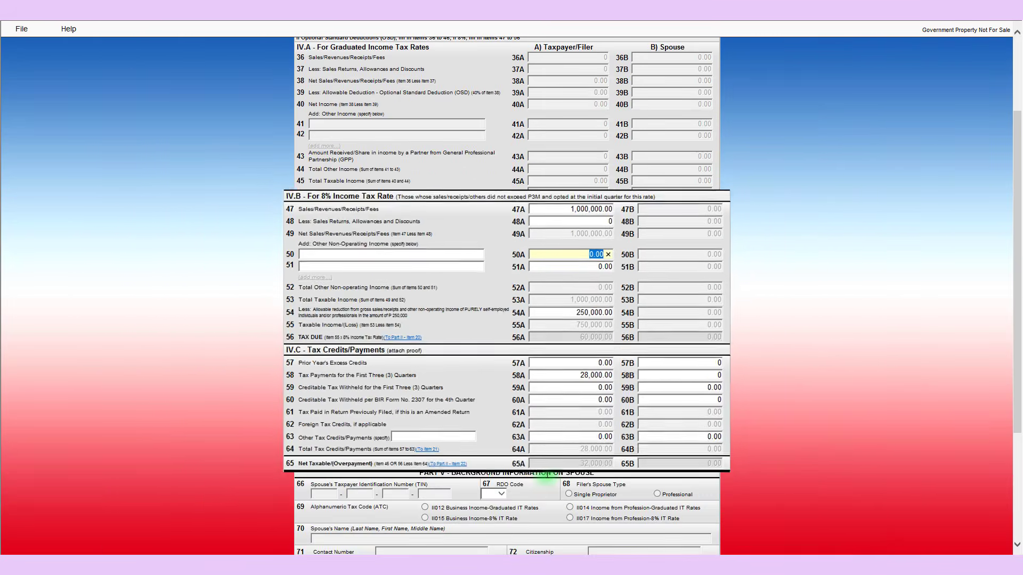
Review the totals on page 1, then return to page 2
scroll(479, 469, down, 5)
click(451, 501)
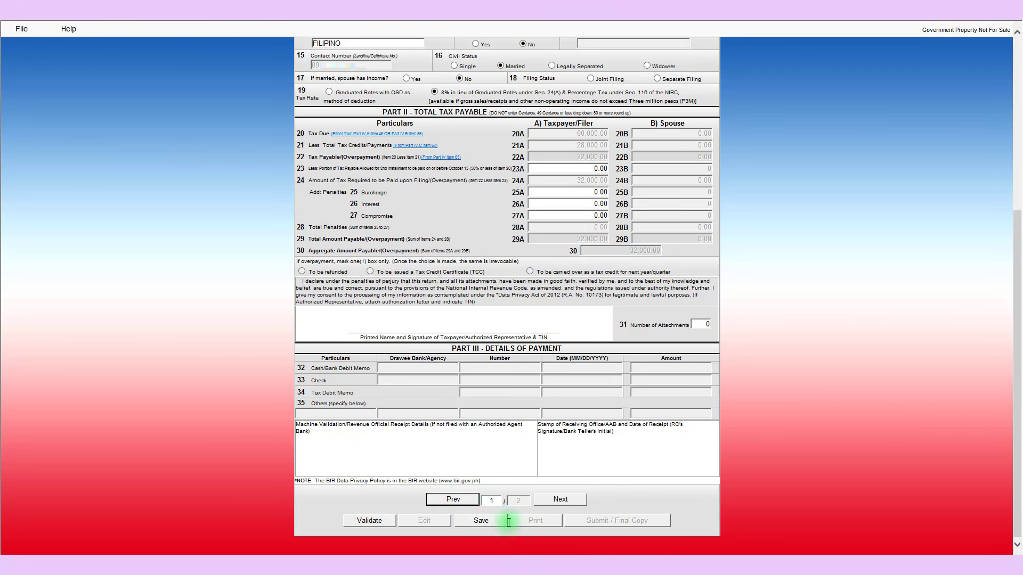
click(556, 504)
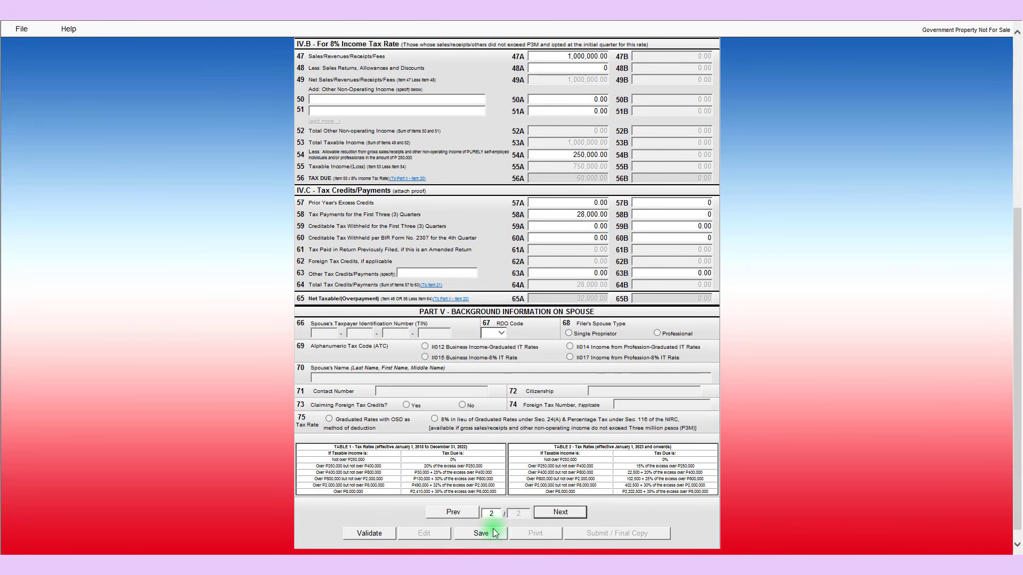
Validate and save the completed 1701A return
scroll(693, 163, down, 1)
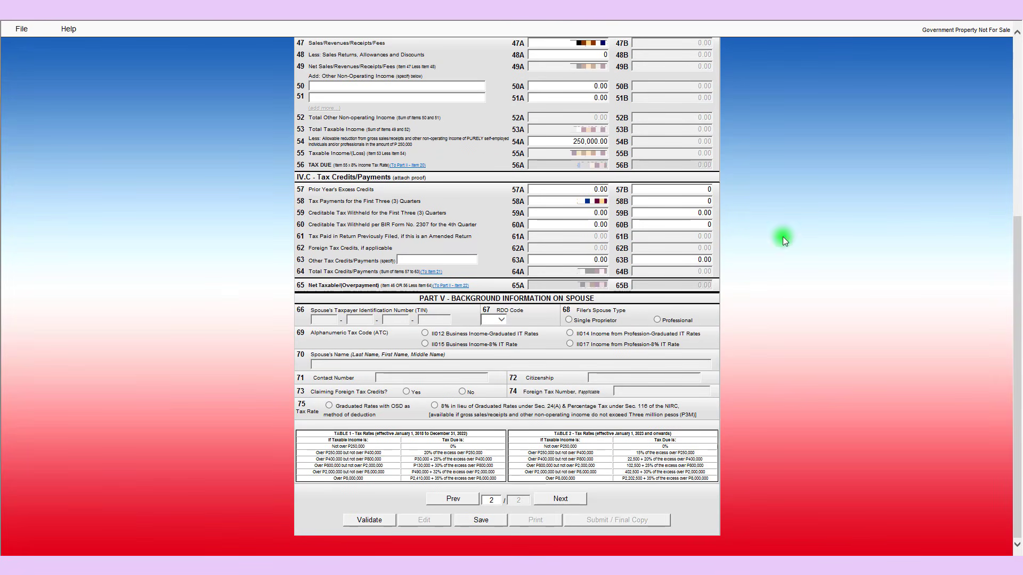
click(376, 525)
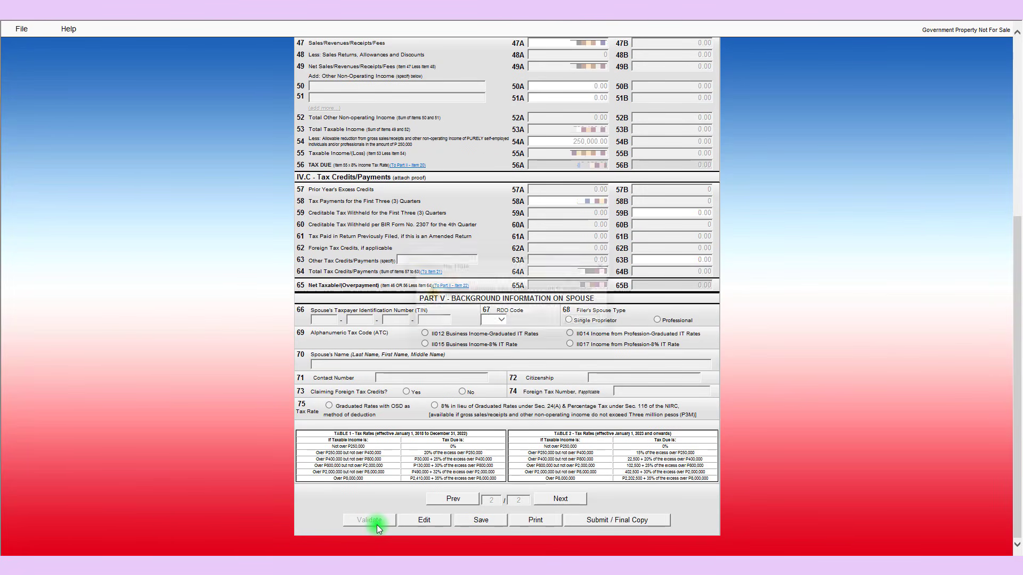
click(597, 325)
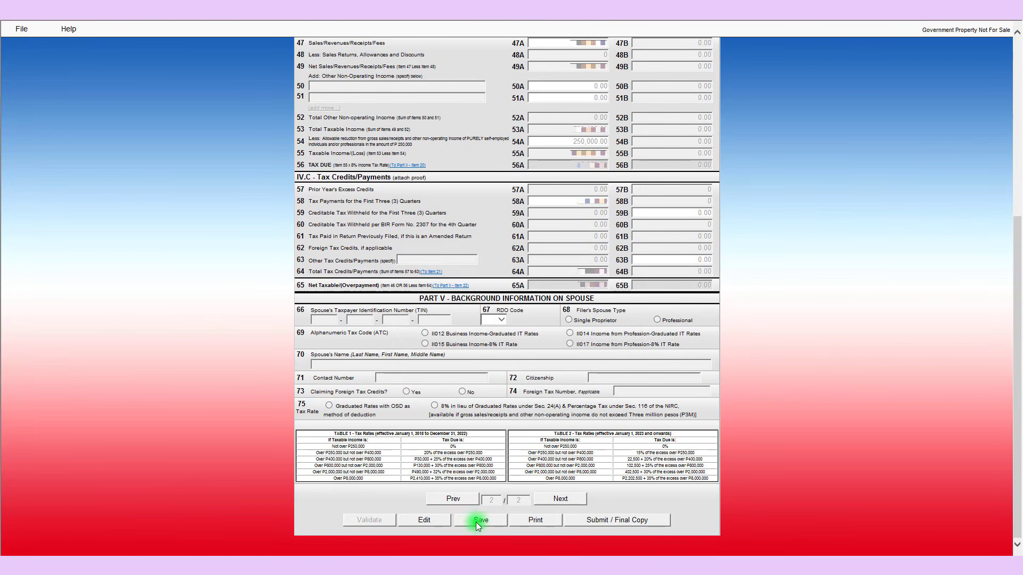
click(478, 520)
click(571, 325)
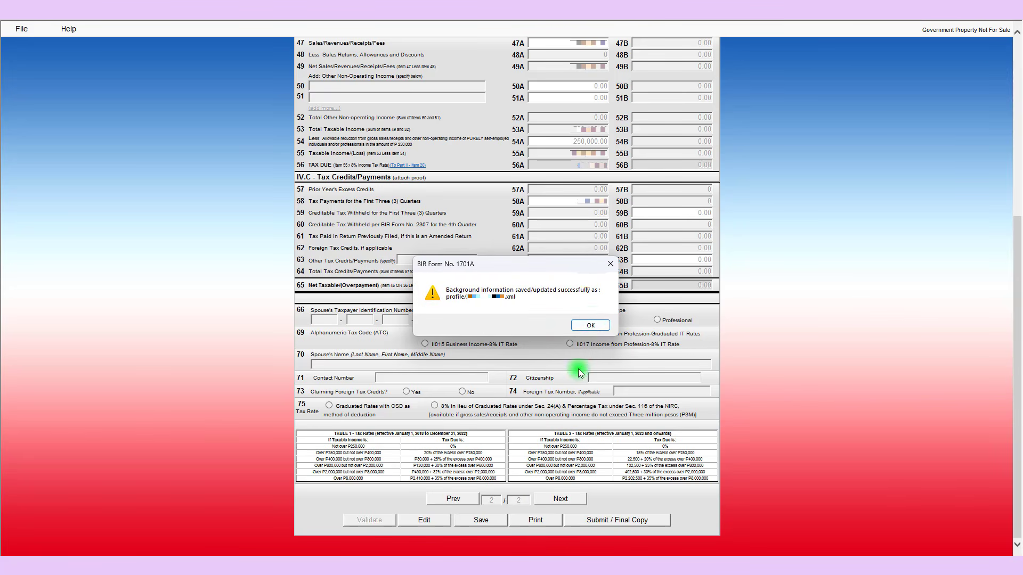
click(588, 324)
Submit the return as the final copy and agree to the terms of service
click(594, 516)
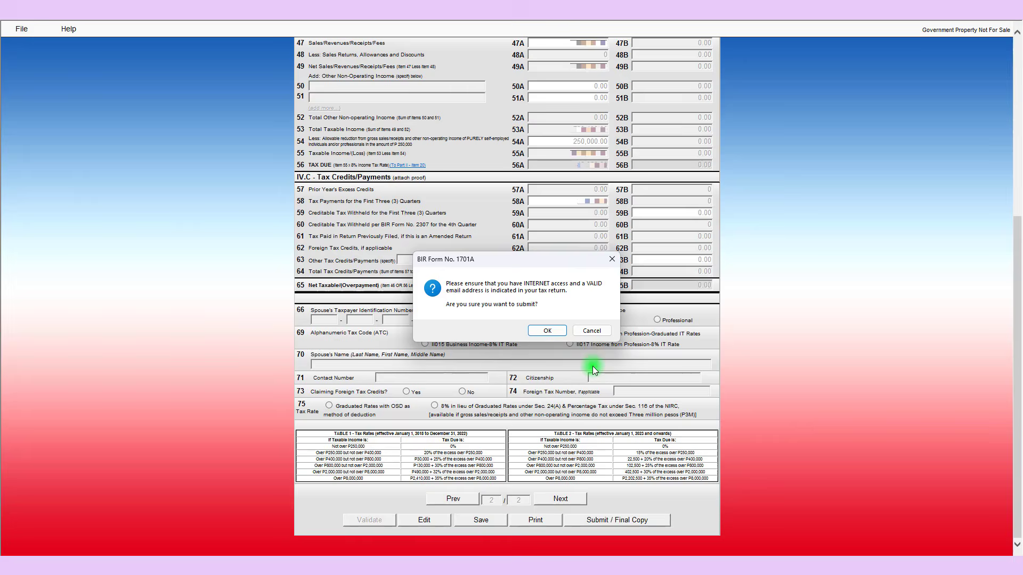
click(549, 329)
click(229, 211)
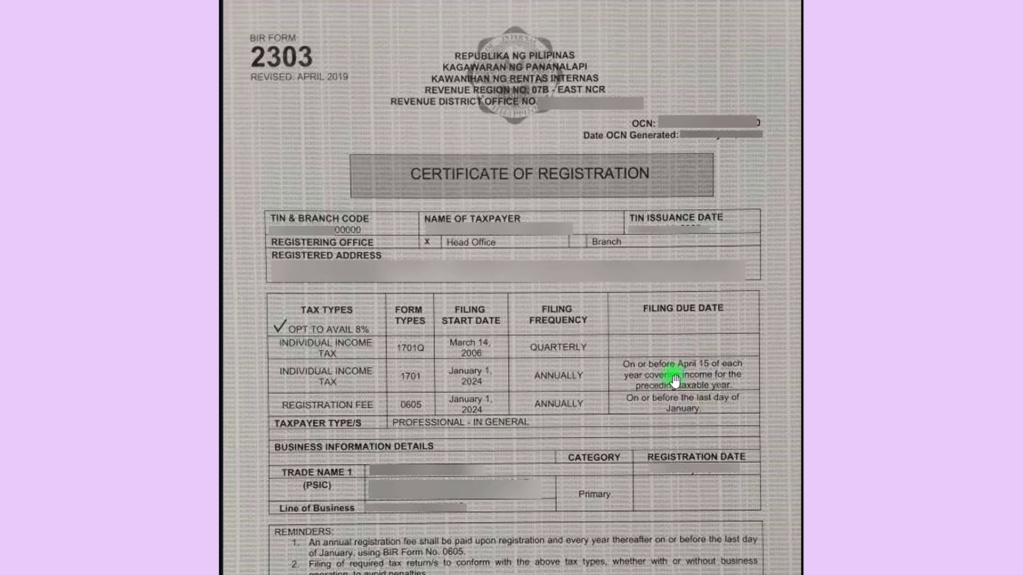
Acknowledge the Submit Successful message for the filed 1701A return
mouse_move(675, 376)
mouse_down()
mouse_move(701, 354)
mouse_move(681, 379)
mouse_move(690, 381)
mouse_move(687, 370)
mouse_up()
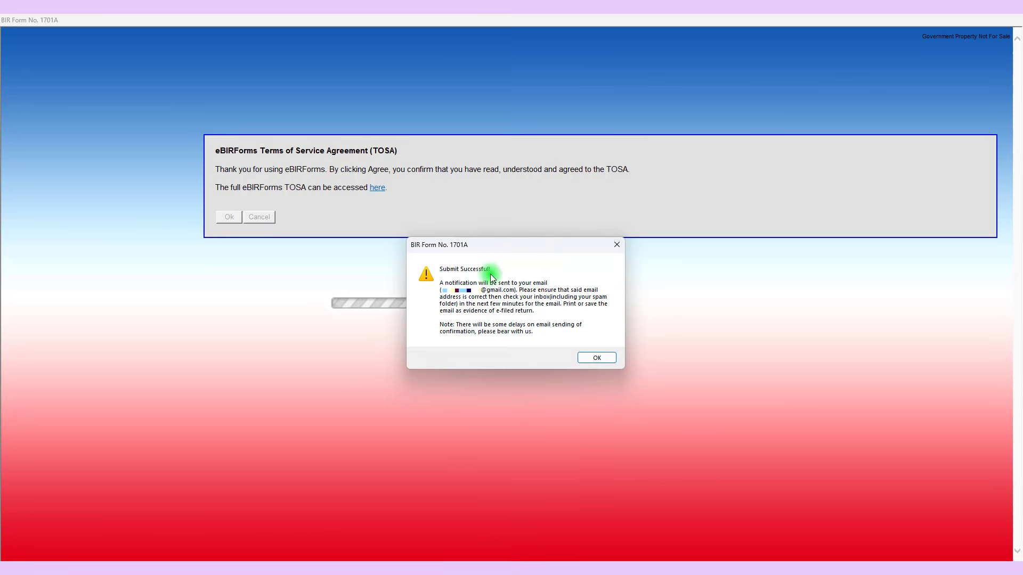
click(590, 359)
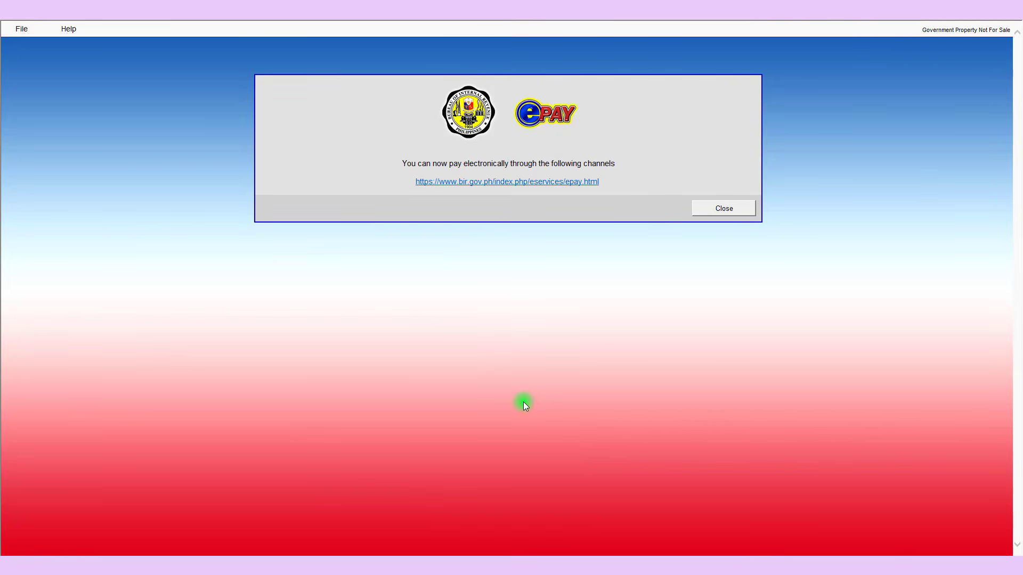
Dismiss the ePAY notice and reopen the saved 1701A-122025 return from the profile's main screen
click(723, 208)
click(21, 29)
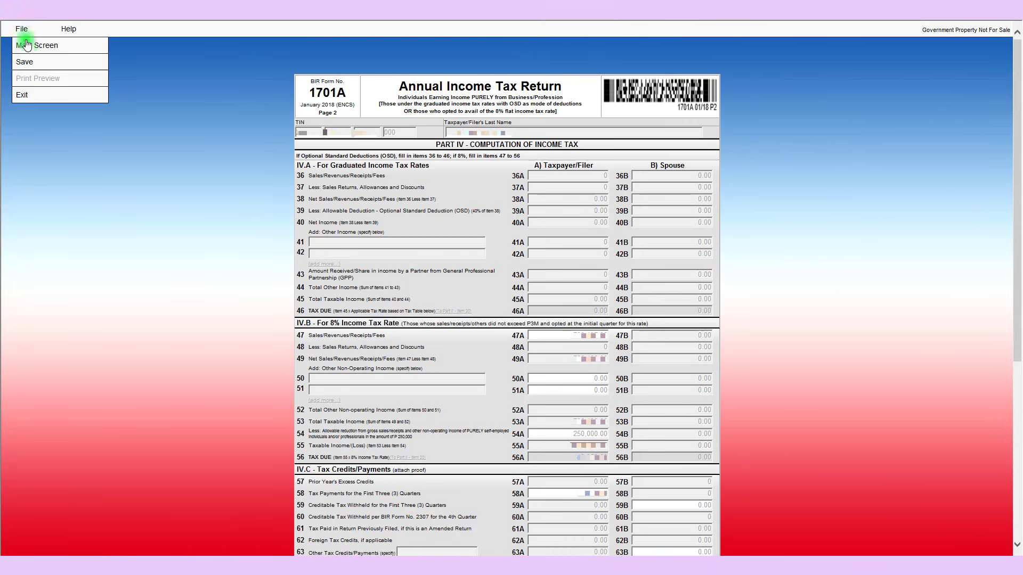
click(32, 47)
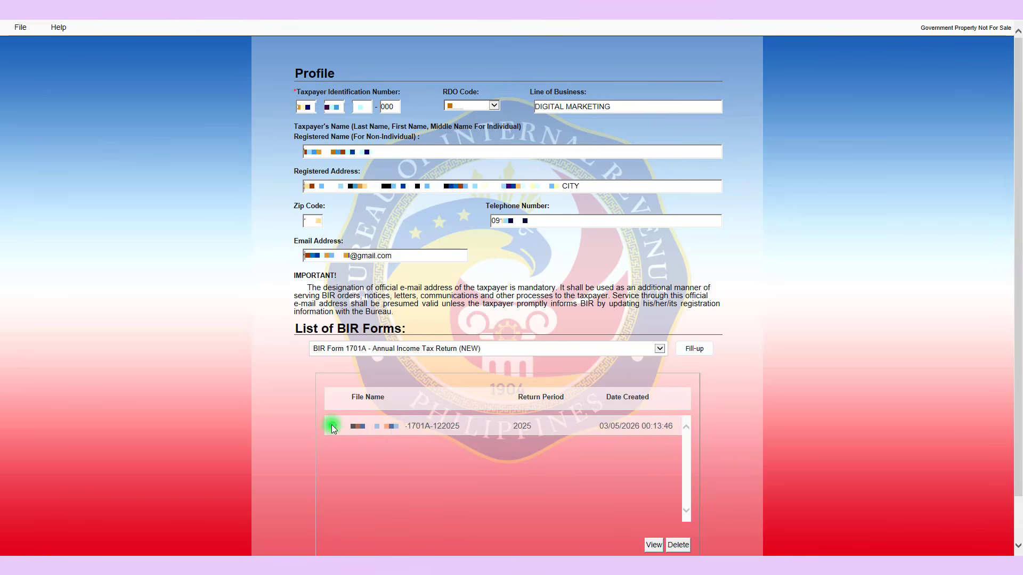
click(654, 545)
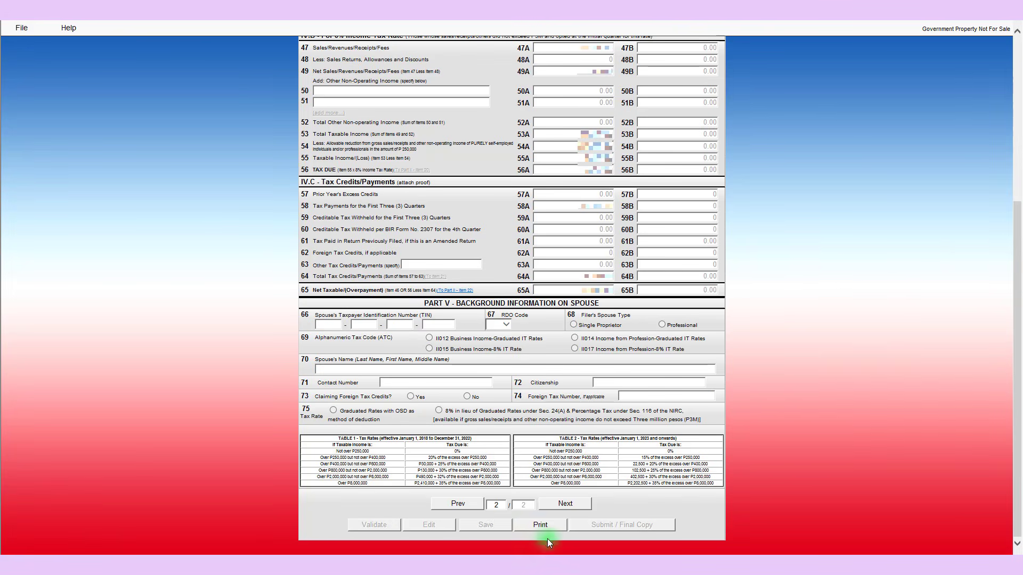
Print the 1701A return with Microsoft Print to PDF, saving the output in Downloads
click(541, 525)
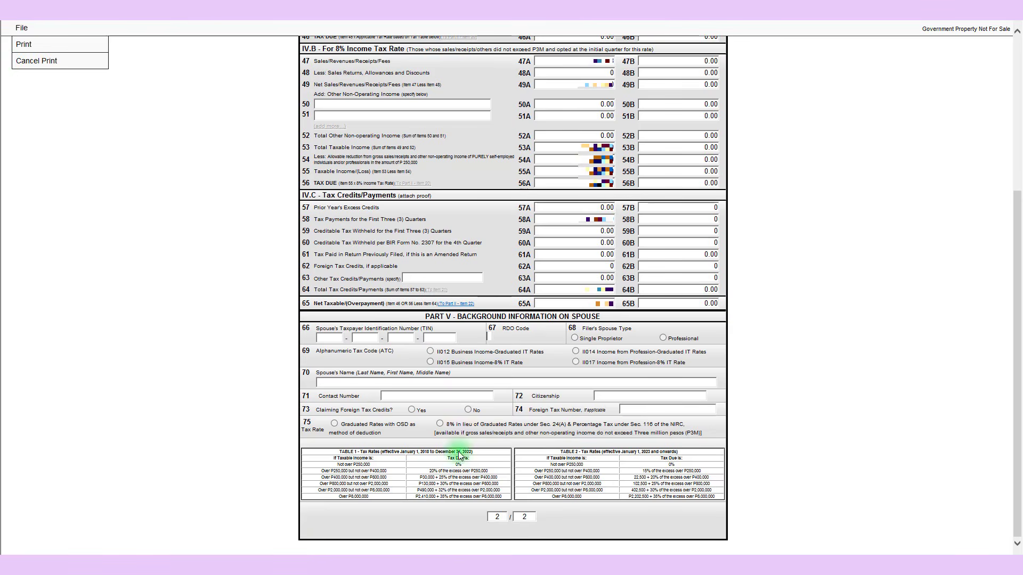
click(25, 44)
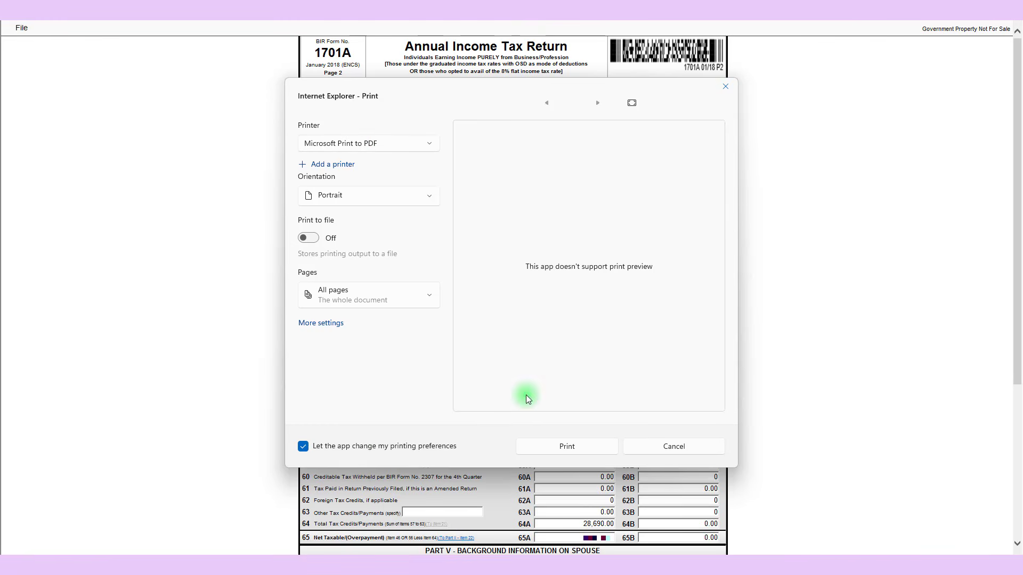
click(567, 447)
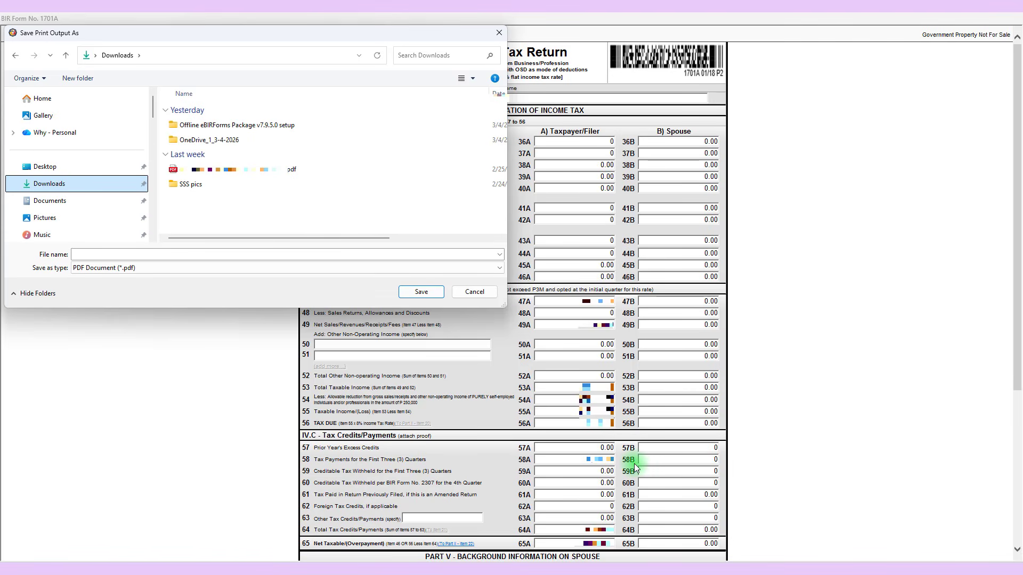